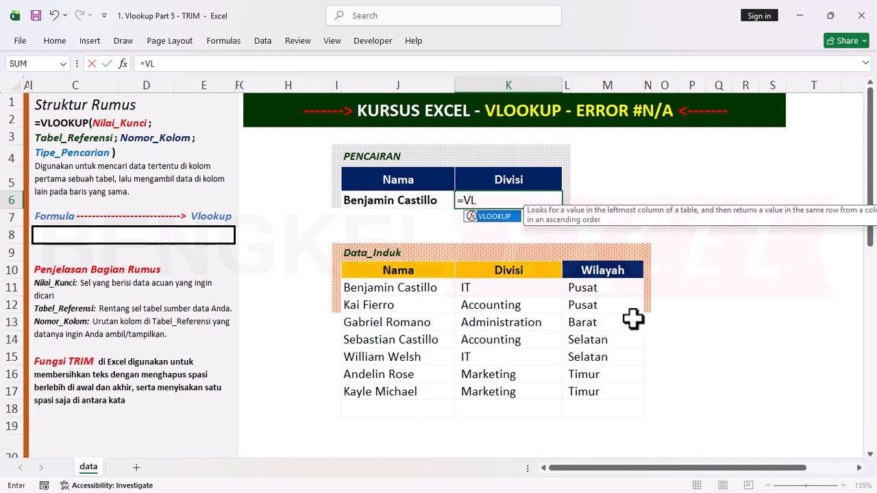
Step: Build K6's lookup =VLOOKUP(J6;J11:K17;2;0) with J6 as key and J11:K17 as table
key("Tab")
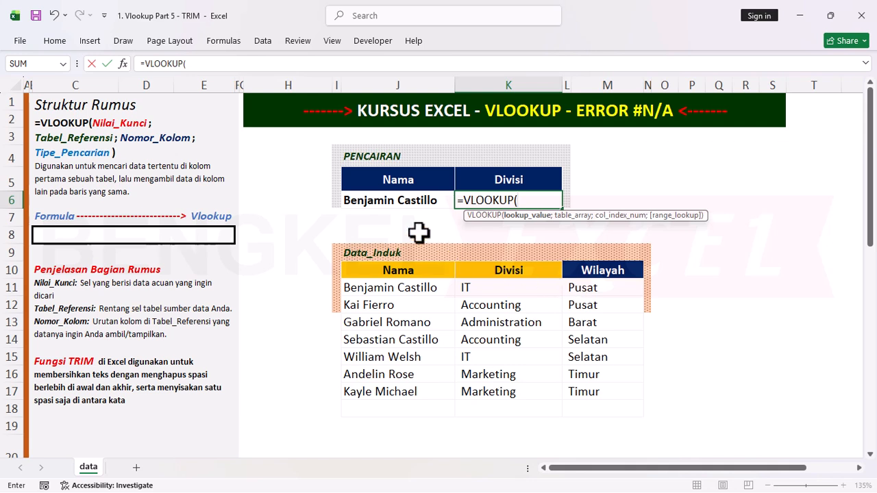
left_click(392, 201)
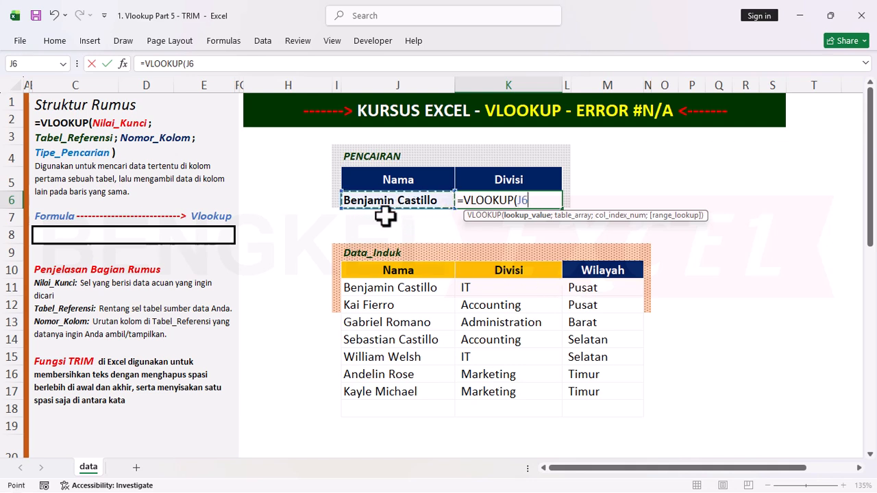
type(";")
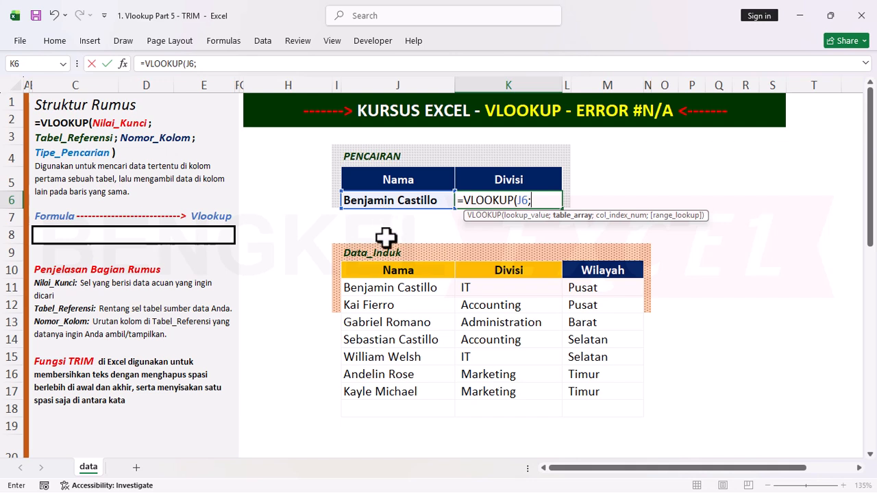
left_click_drag(369, 295, 511, 390)
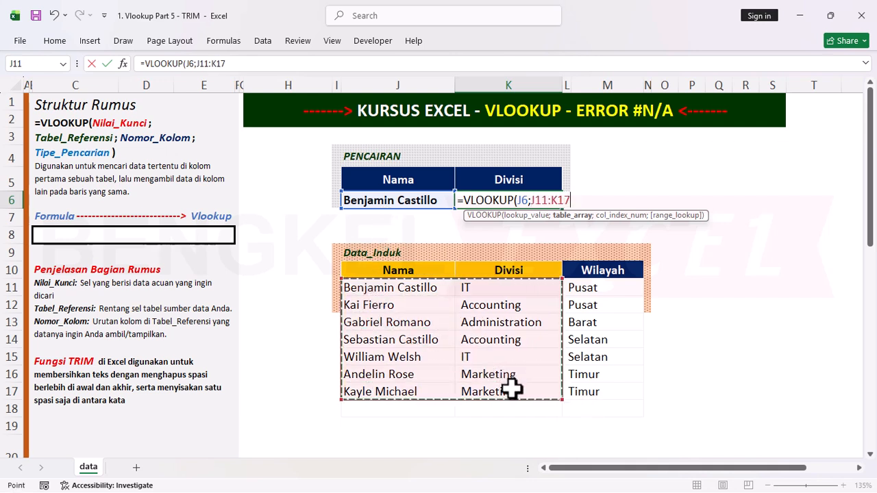
type(";")
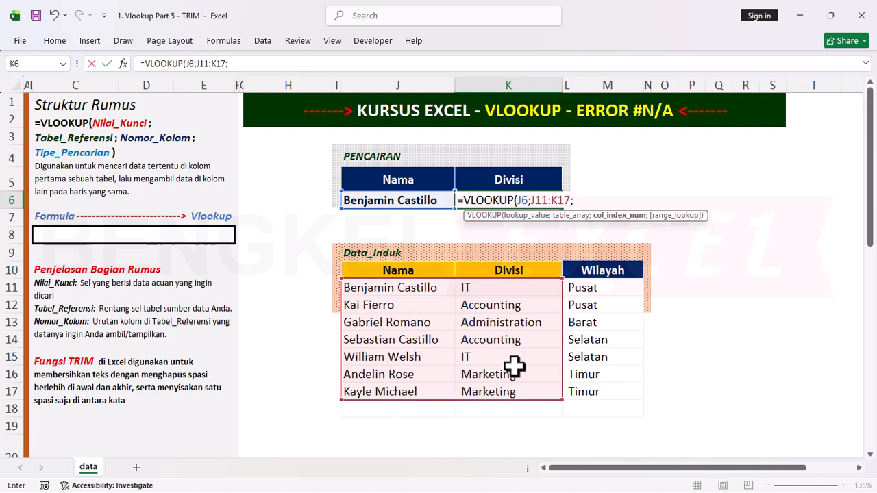
type("2;")
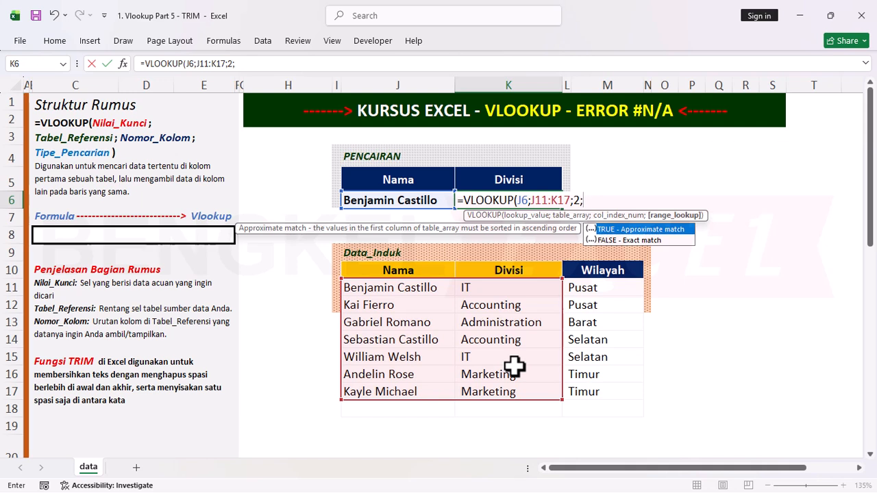
type("0)")
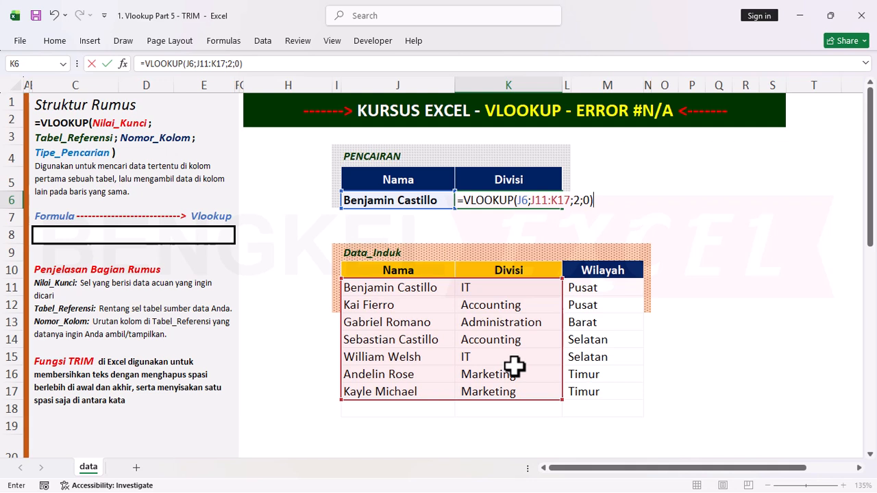
key("Return")
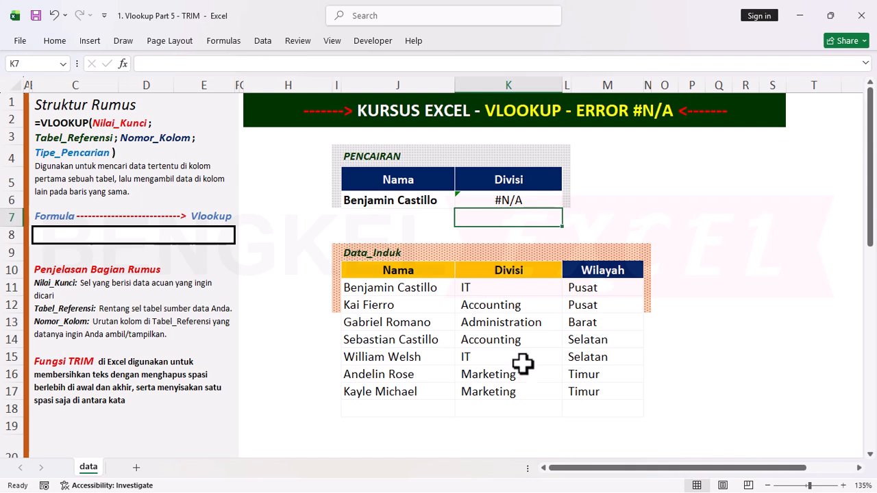
Step: Inspect K6's formula and compare the matching names in J6 and J11
left_click(513, 200)
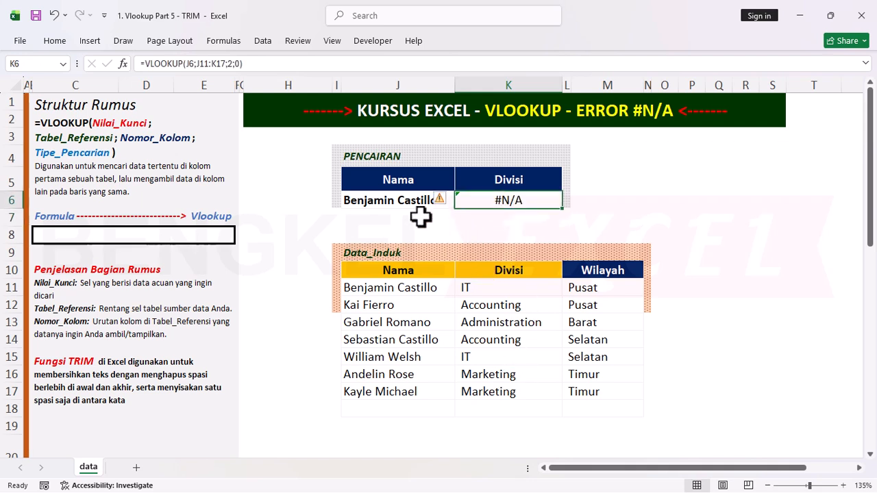
left_click(393, 199)
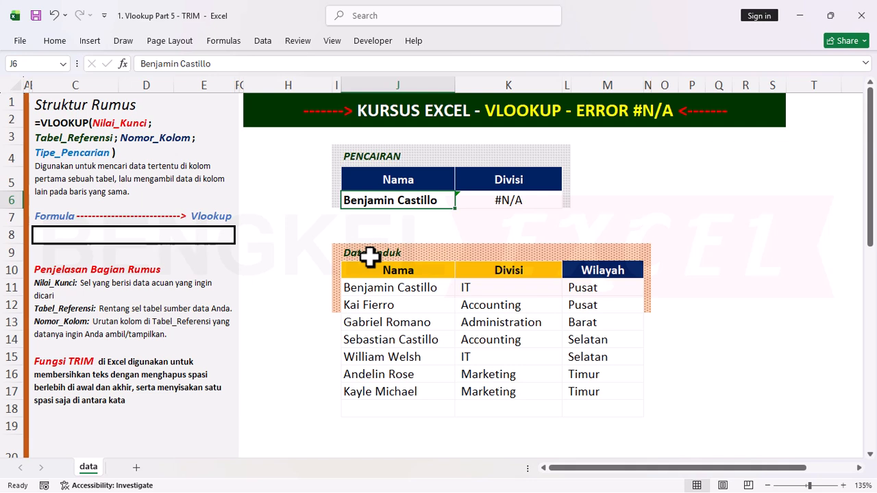
left_click(372, 289)
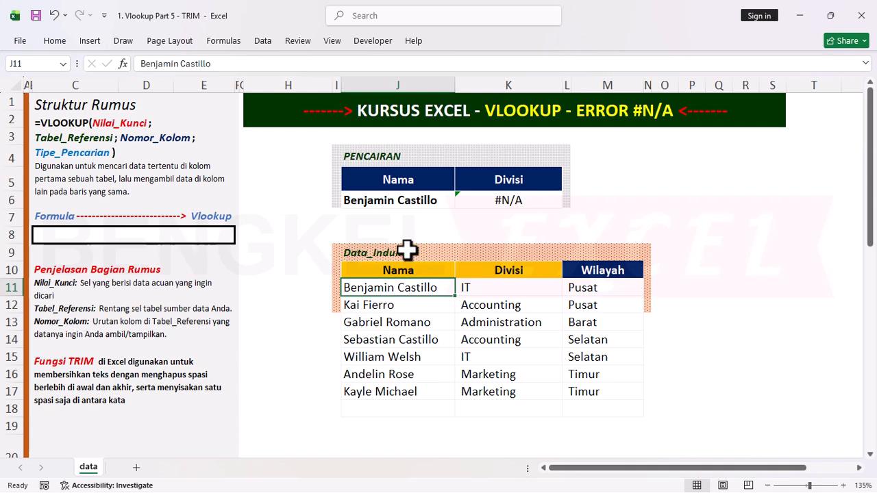
left_click(404, 200)
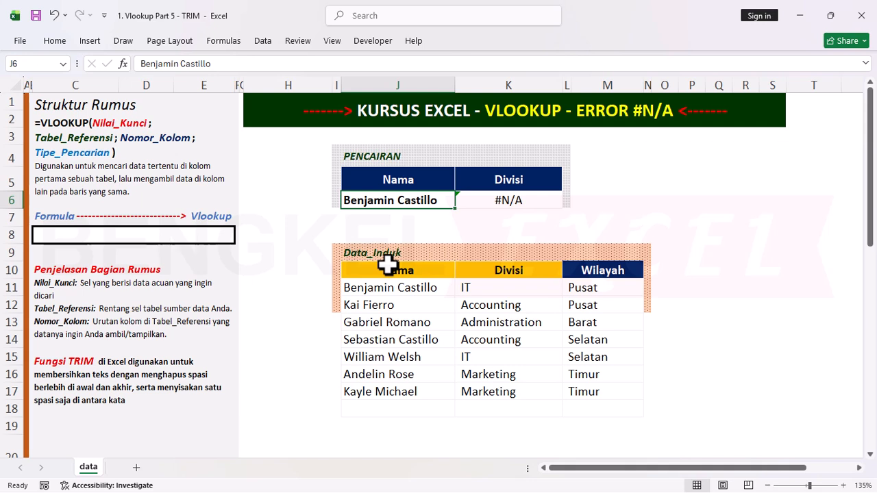
Step: Re-edit the spacing of the J11 and J6 names, leaving J6 with a trailing space
double_click(442, 199)
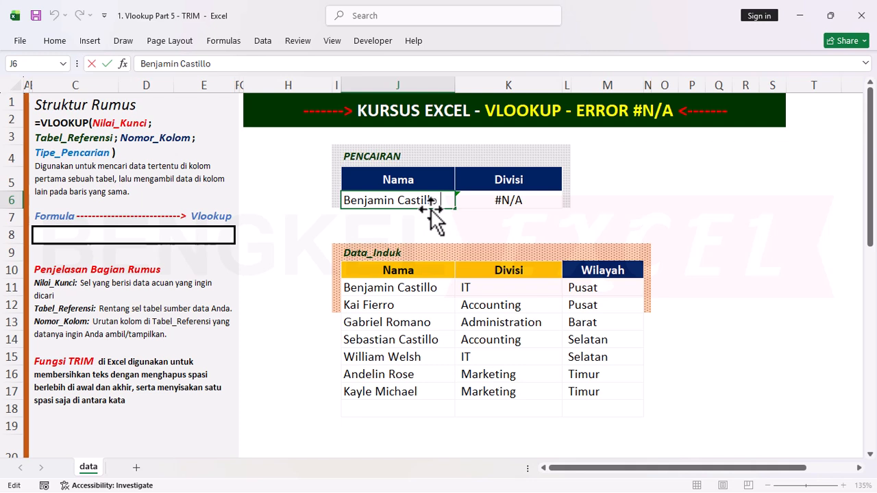
left_click(430, 289)
double_click(430, 289)
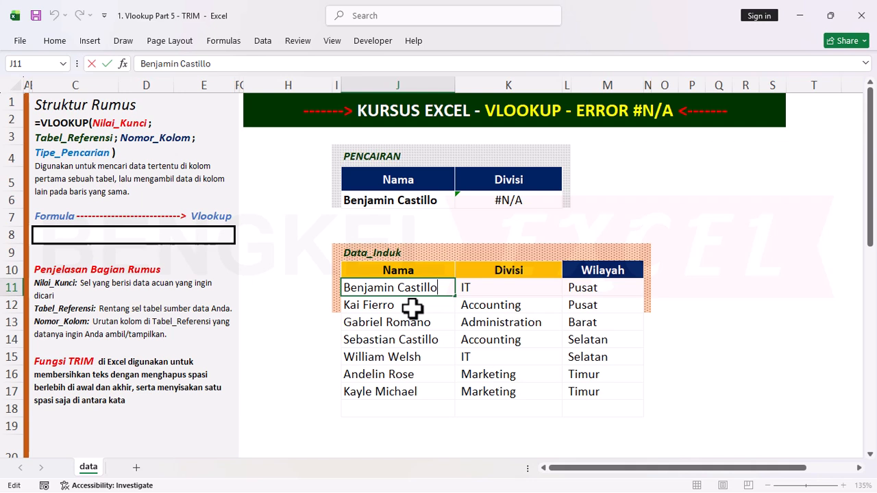
left_click(412, 309)
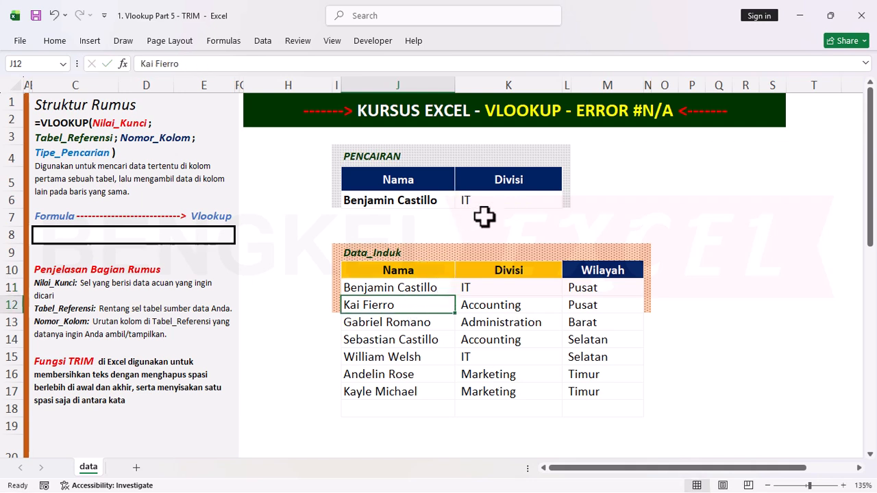
double_click(438, 201)
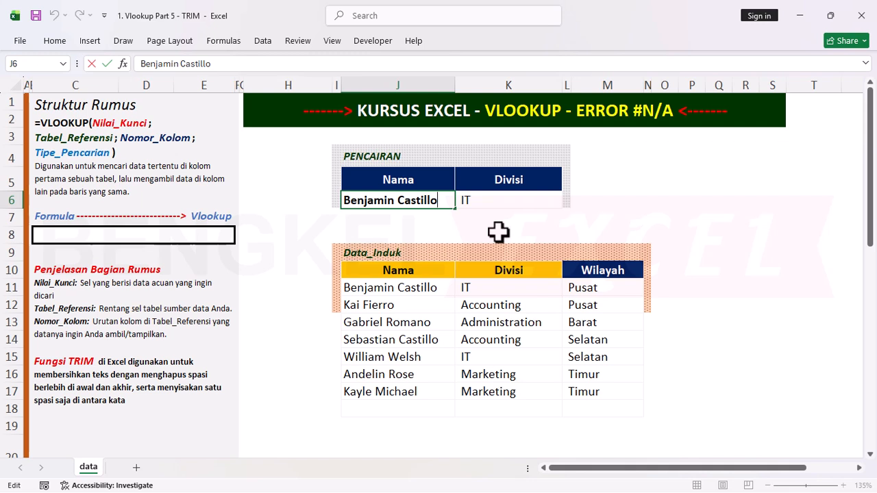
key("Return")
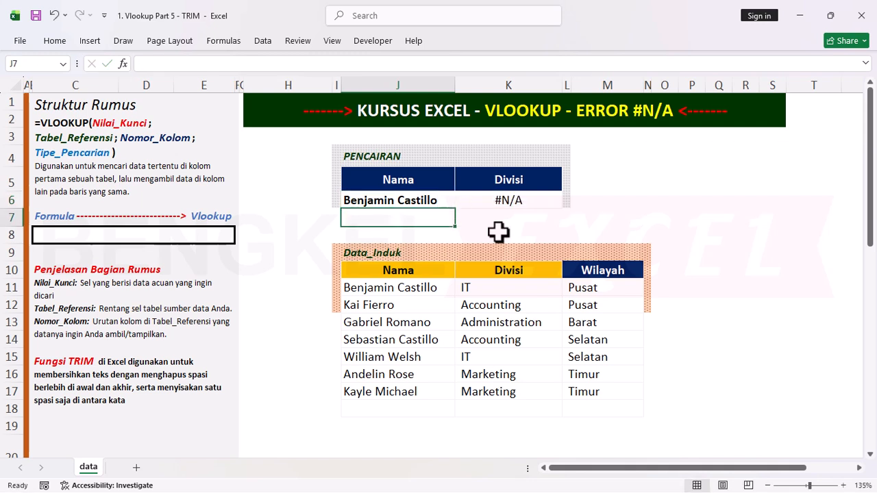
key("ctrl+z")
key("ctrl+z")
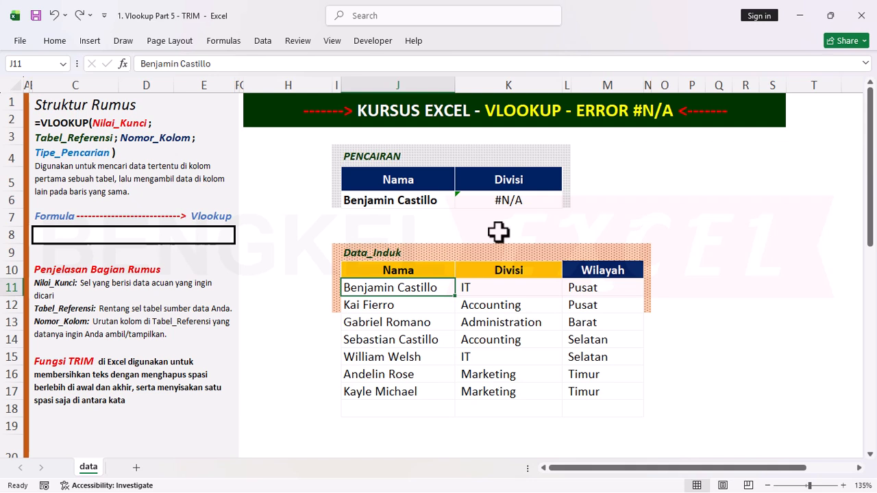
left_click(421, 200)
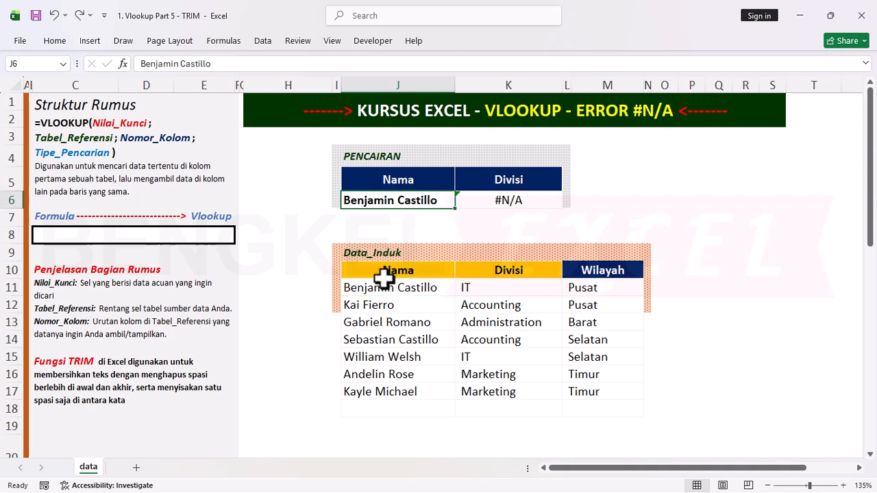
left_click_drag(384, 287, 375, 392)
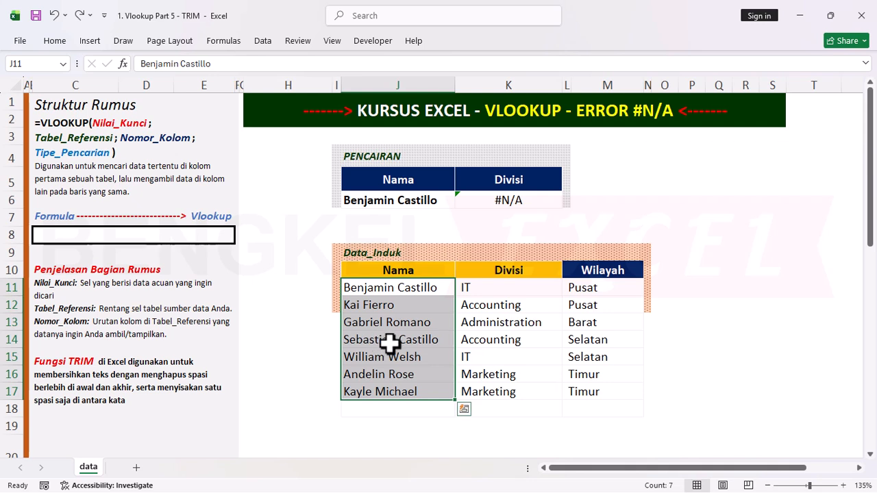
left_click(401, 288)
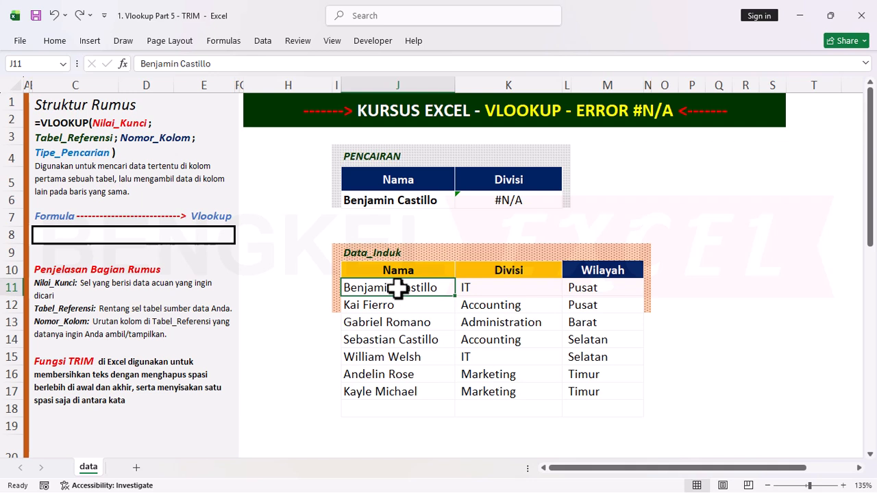
double_click(446, 288)
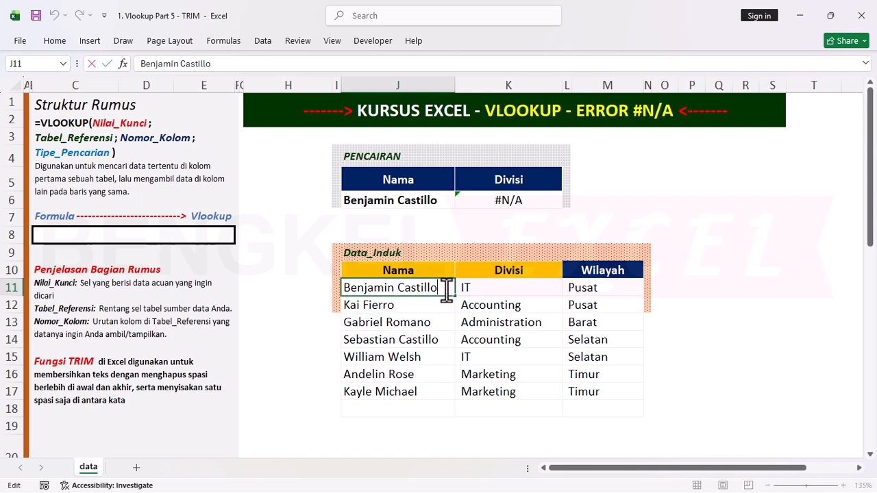
double_click(437, 201)
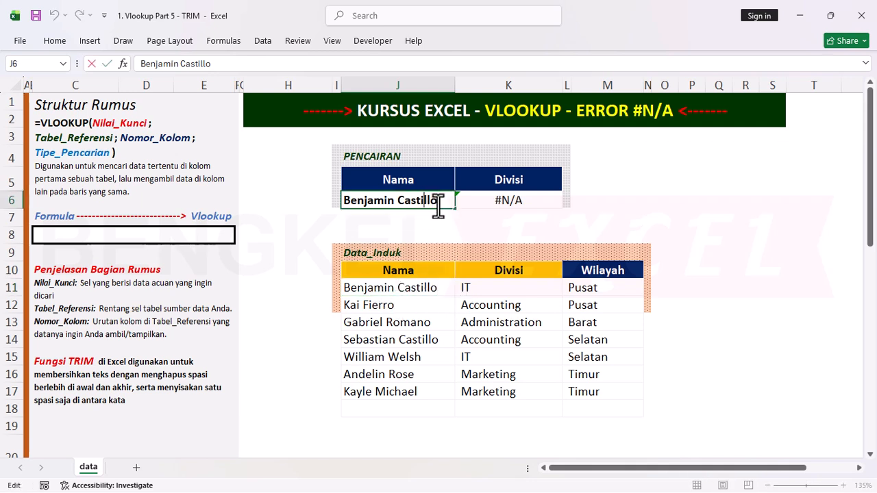
left_click(444, 201)
left_click(605, 203)
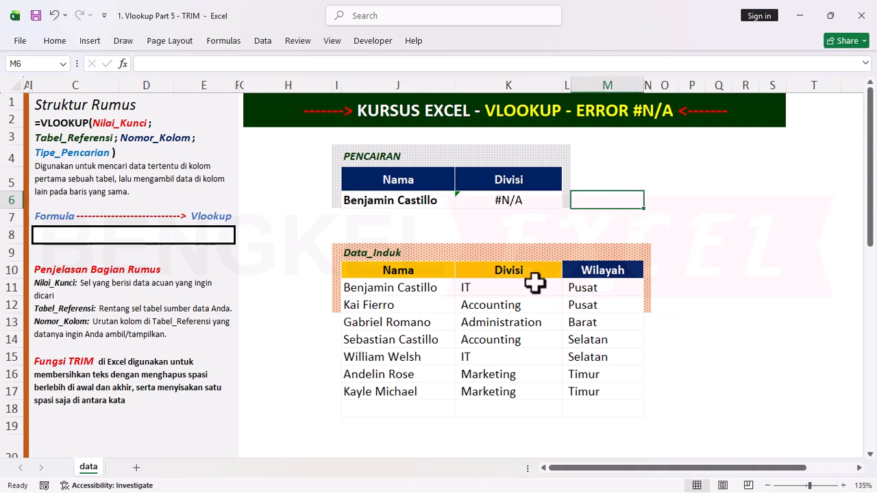
left_click(388, 202)
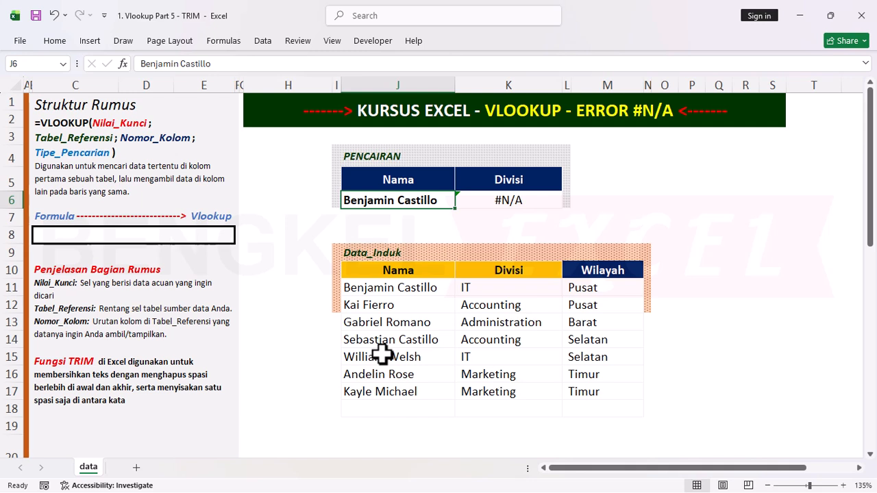
left_click(510, 199)
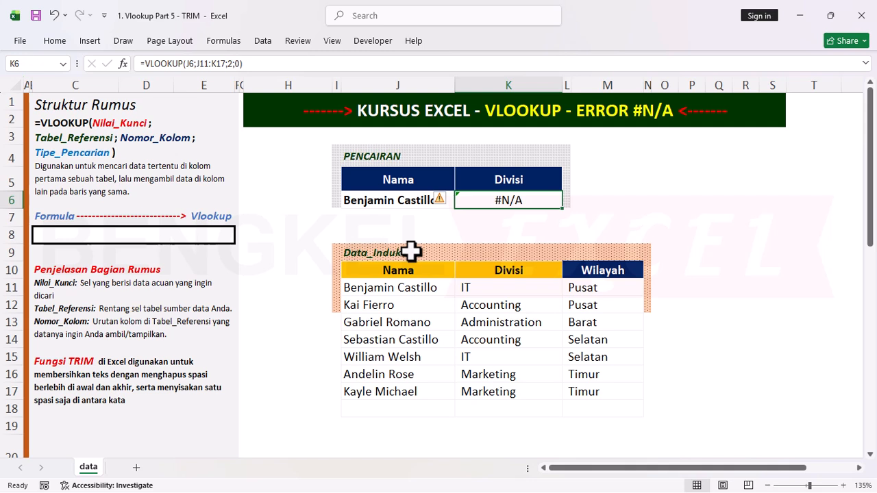
Step: Replace K6's formula with =VLOOKUP(TRIM(J6);J11:K17;2;0) so it returns IT
key("Delete")
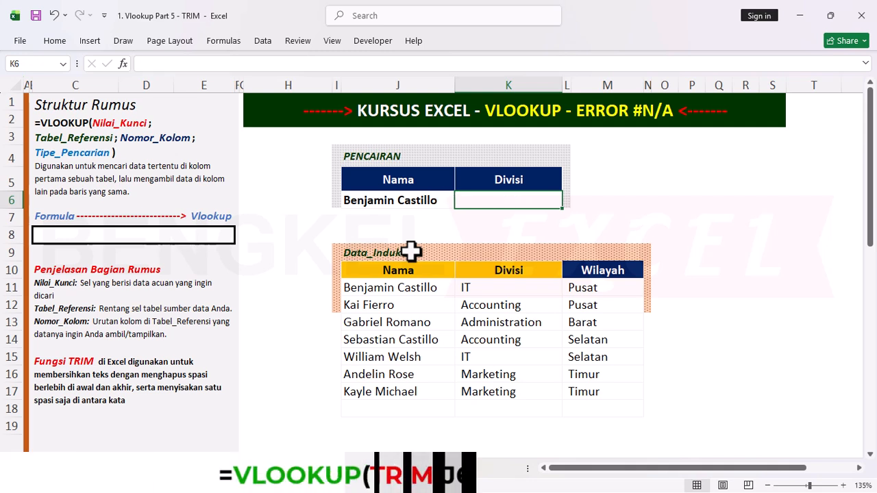
type("=")
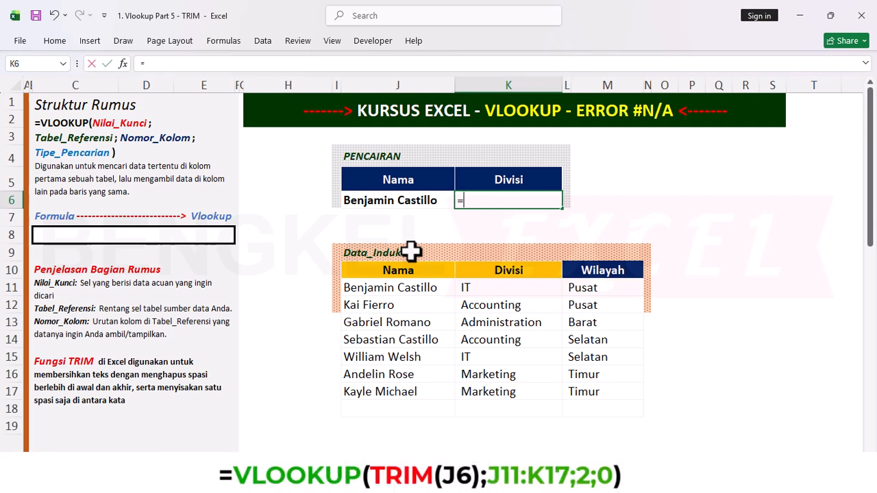
type("VLO")
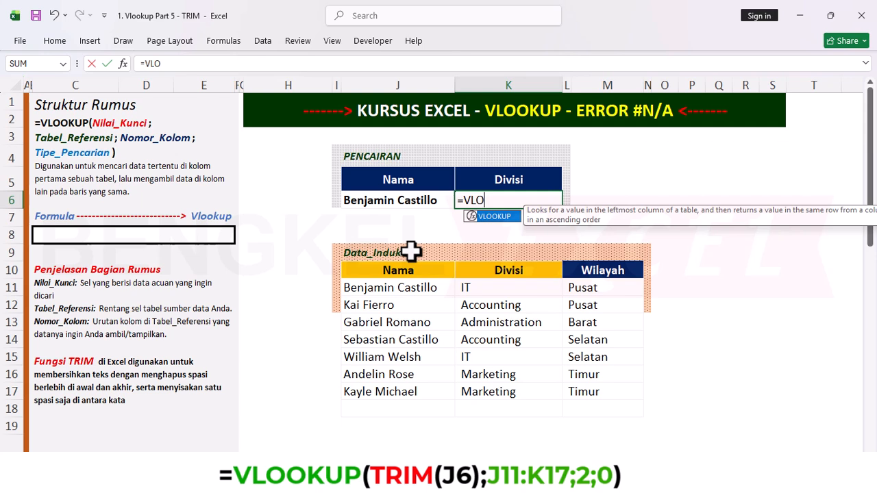
key("Tab")
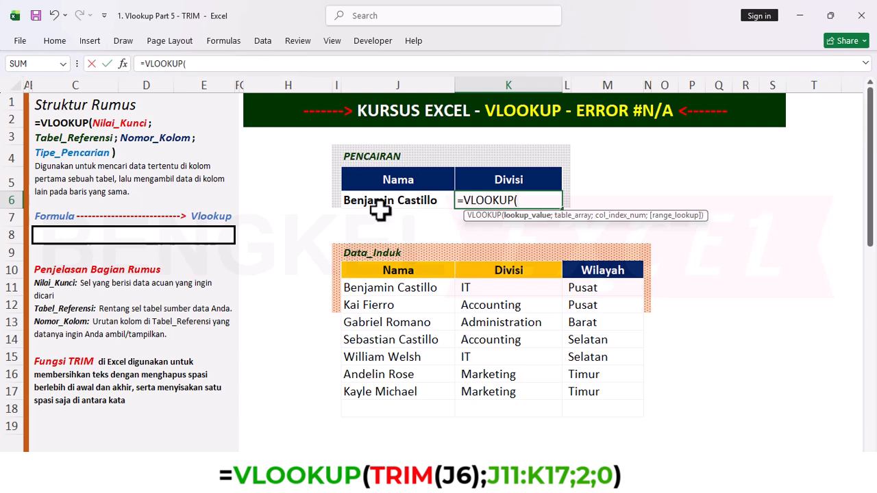
type("TRI")
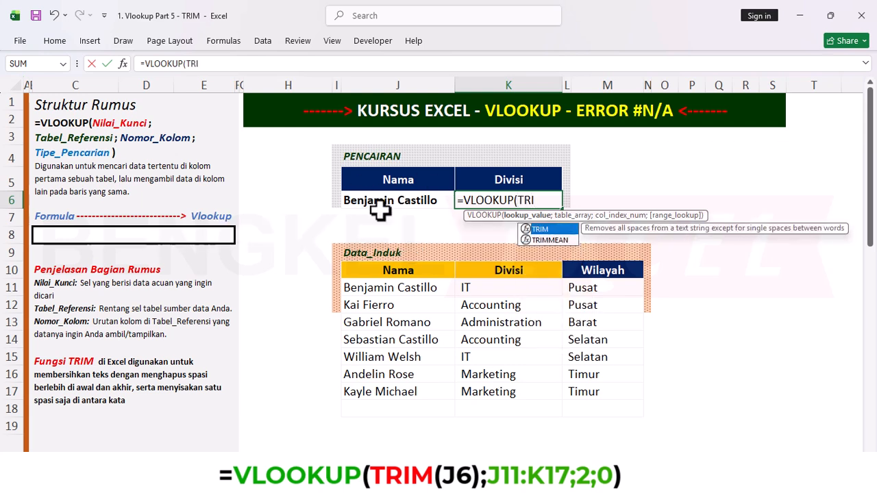
key("Tab")
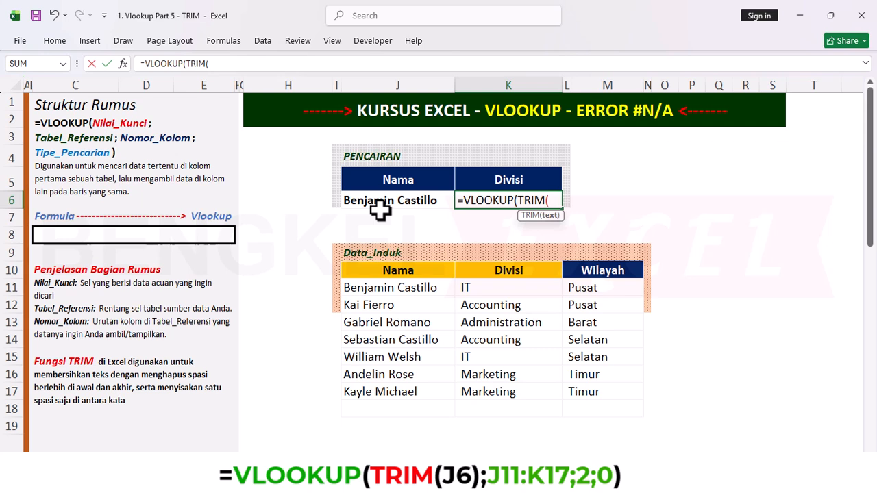
left_click(392, 199)
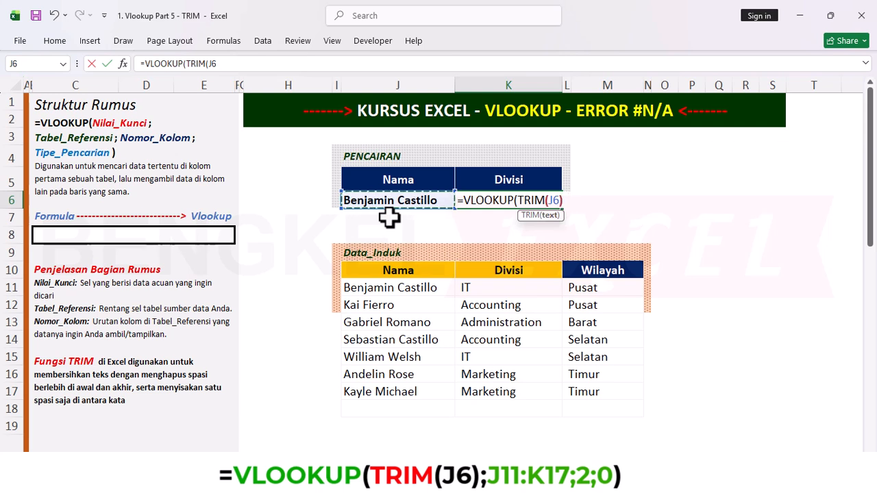
type(")")
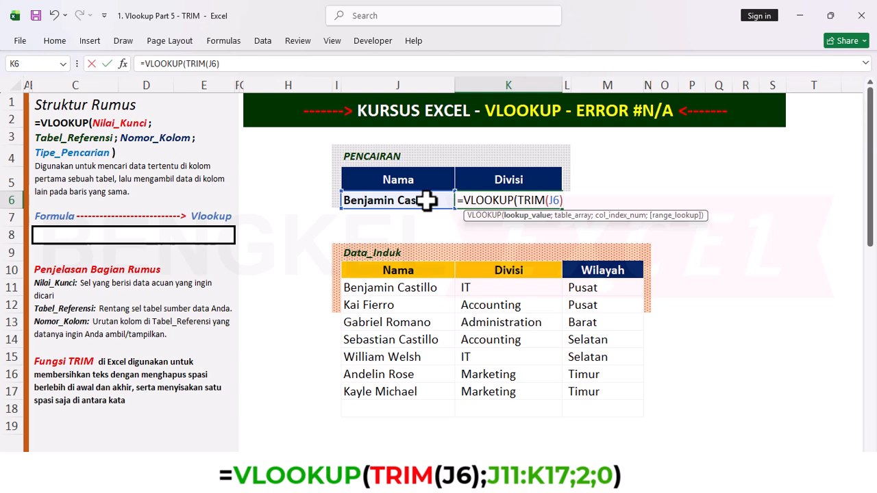
type(";")
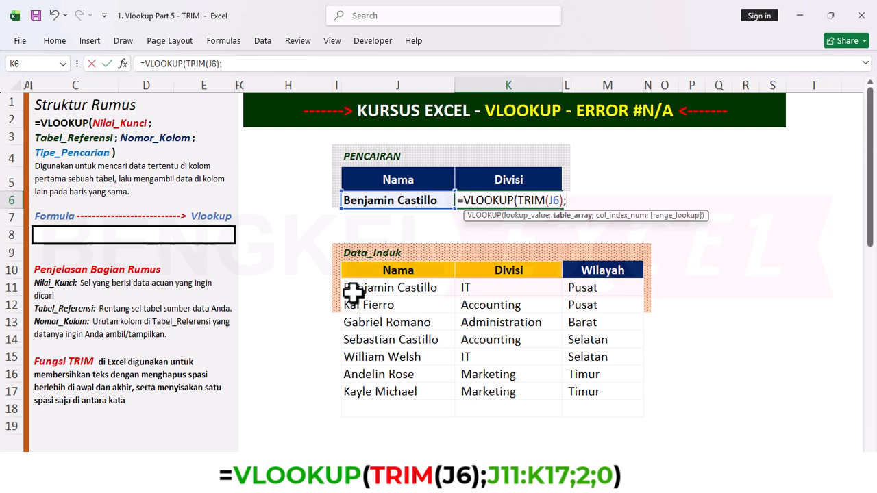
left_click_drag(352, 292, 510, 397)
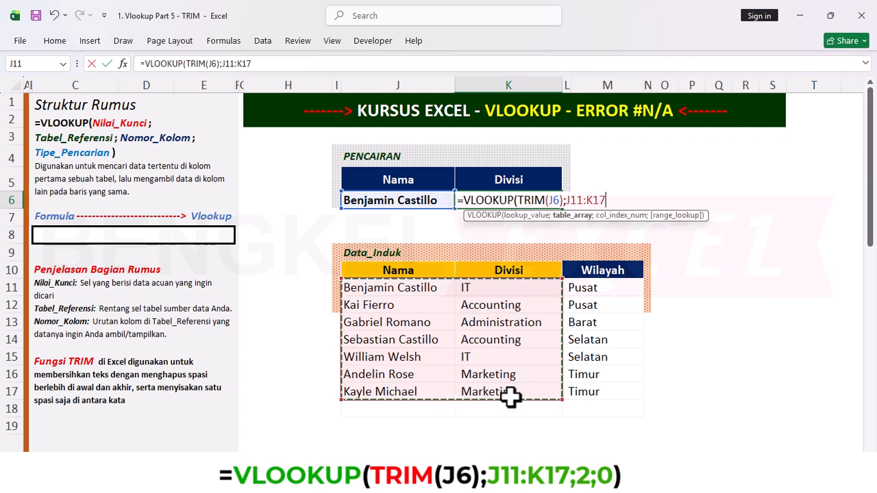
type(";")
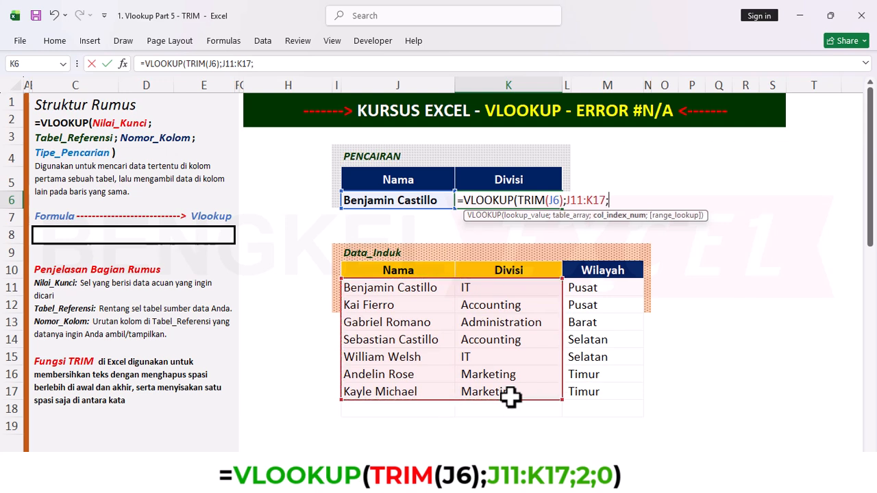
type("2;")
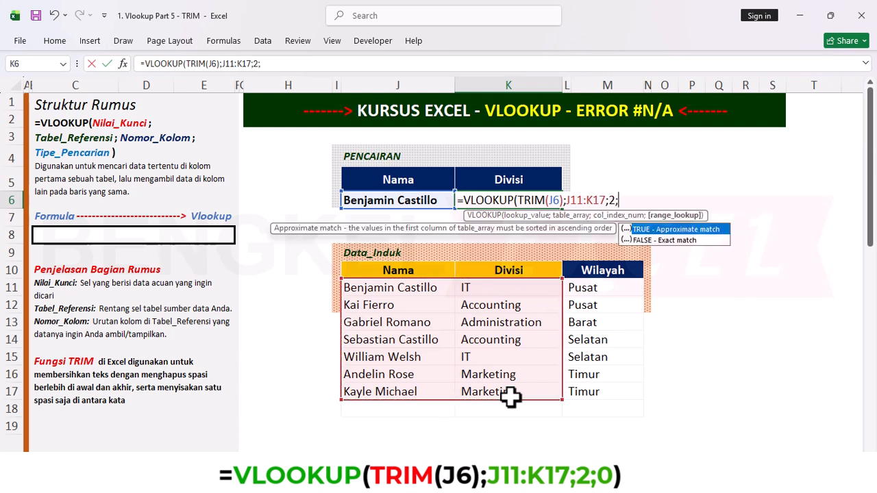
type("0)")
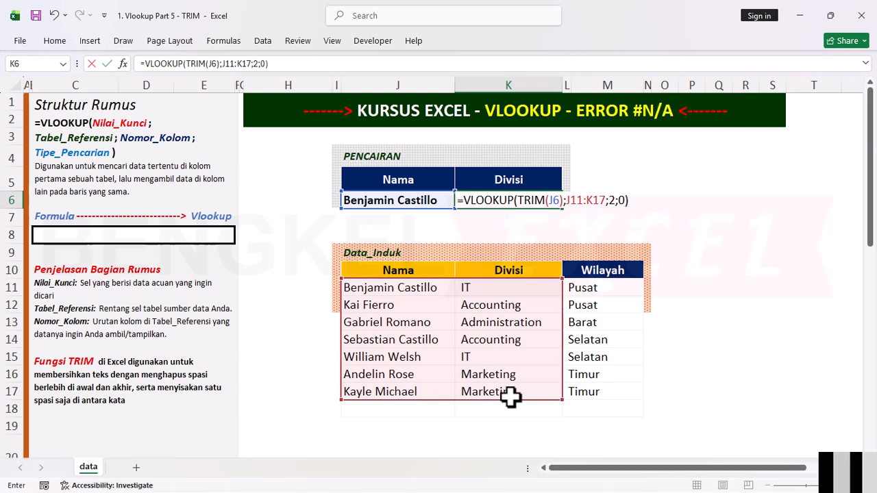
key("Return")
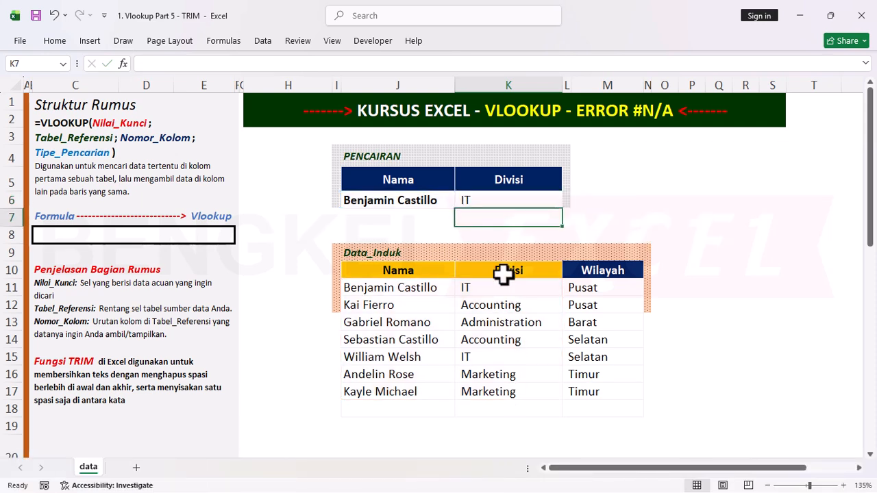
Step: Recheck K6's new result and select empty cell P6 for a length check
left_click(500, 200)
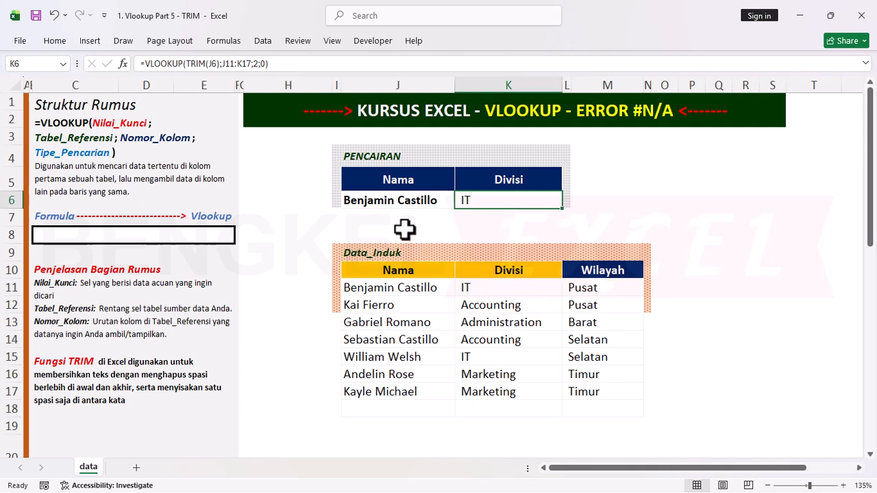
key("Left")
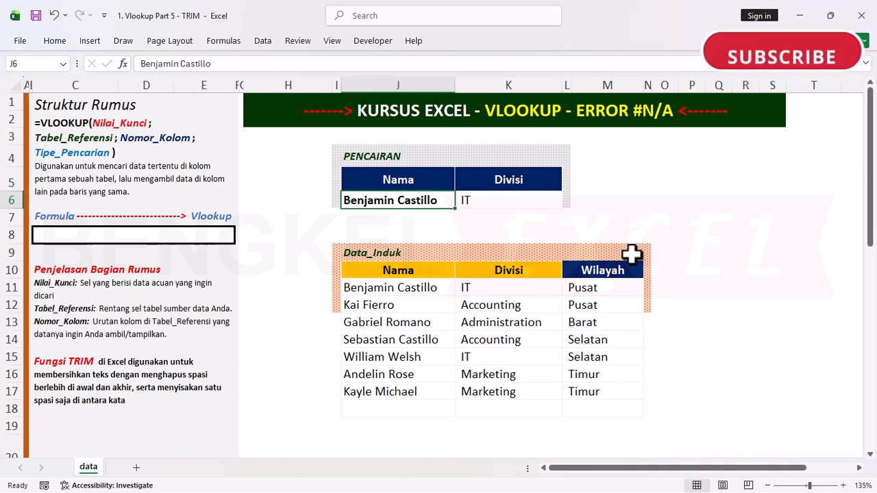
left_click(694, 198)
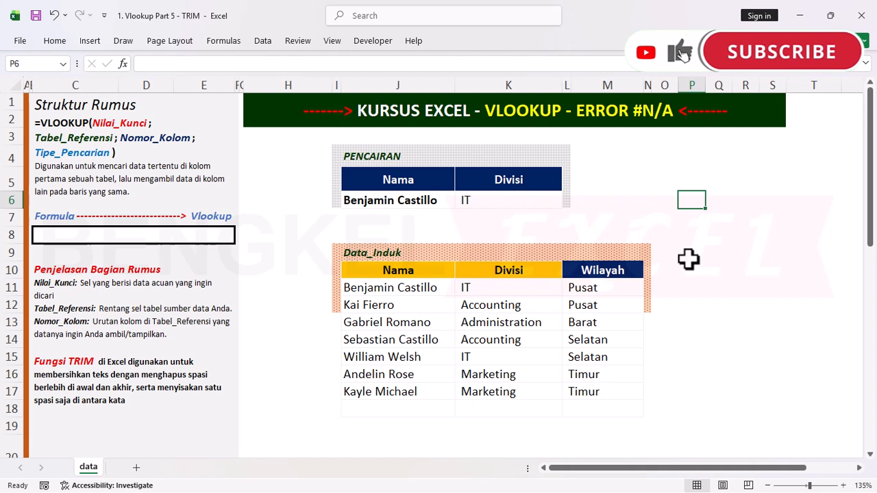
Step: Enter =LEN(J6) in P6 and =LEN(J11) in P11, comparing lengths 18 and 17
type("=LEN(")
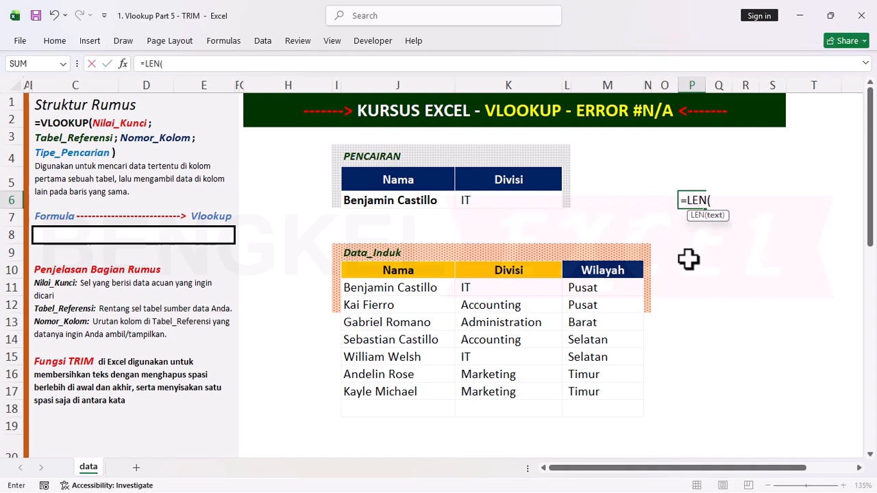
left_click(396, 200)
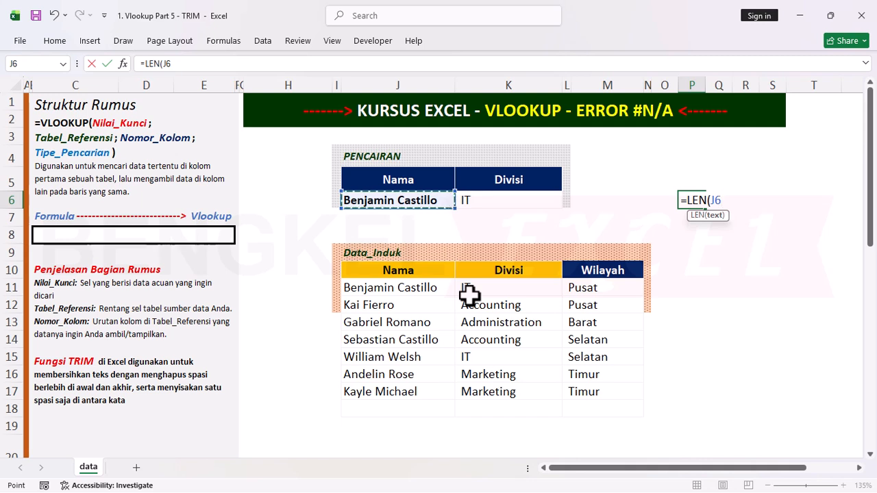
key("Return")
left_click(697, 200)
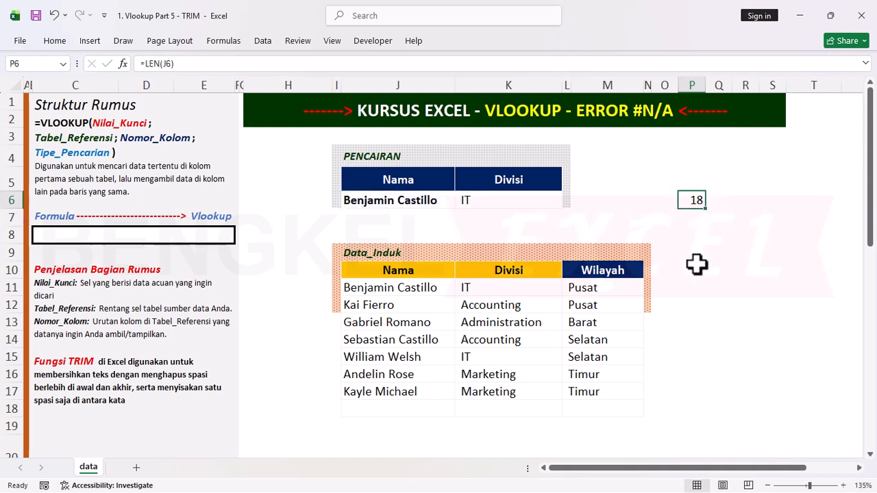
left_click(688, 286)
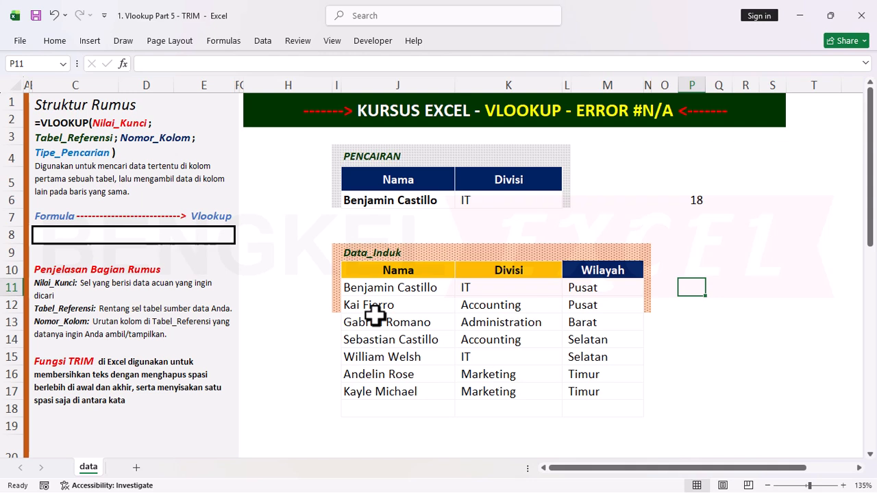
type("=LEN(")
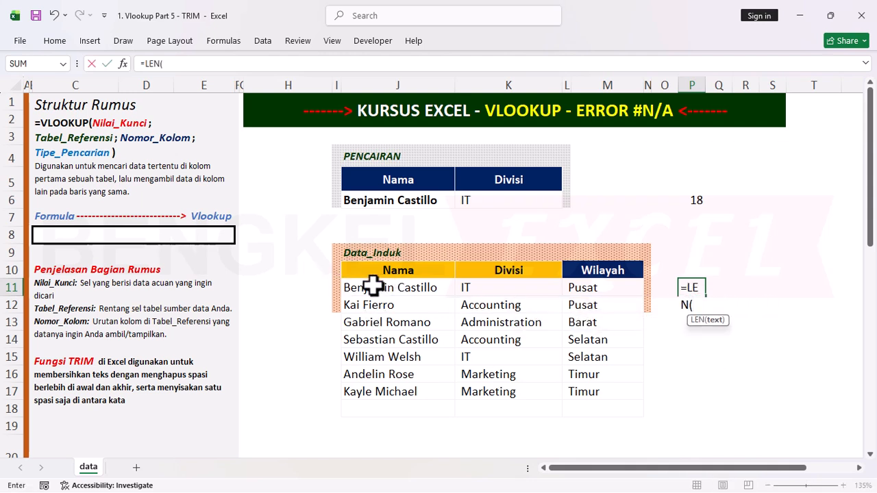
left_click(361, 288)
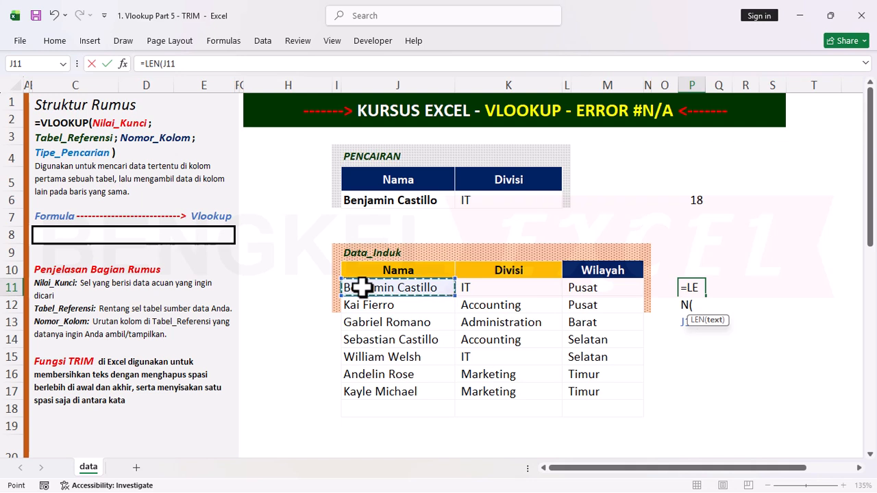
key("Return")
left_click(689, 291)
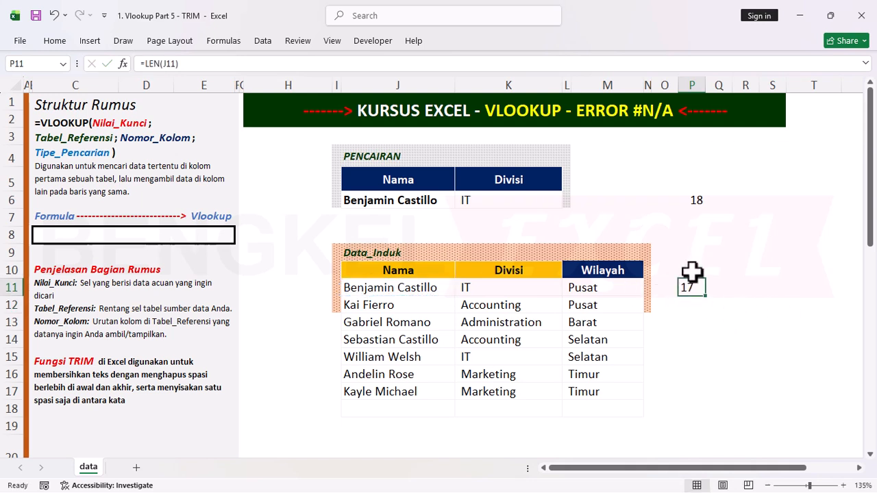
left_click(697, 201)
left_click(694, 285)
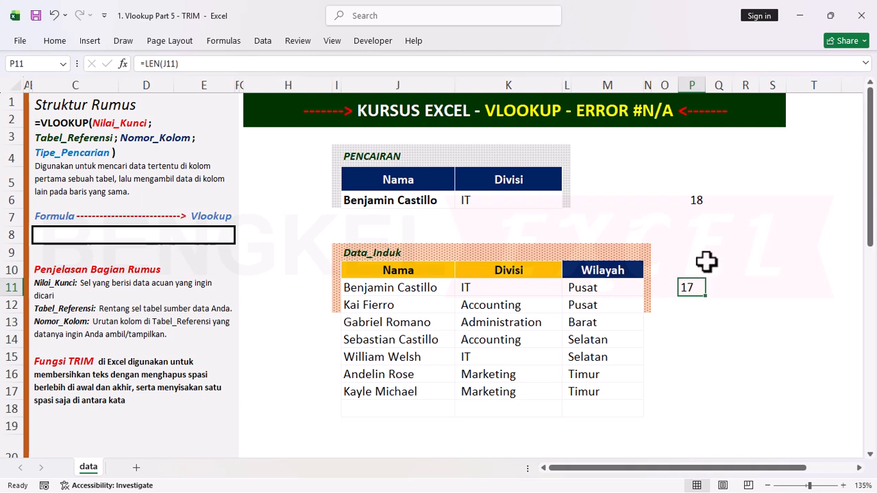
left_click(697, 199)
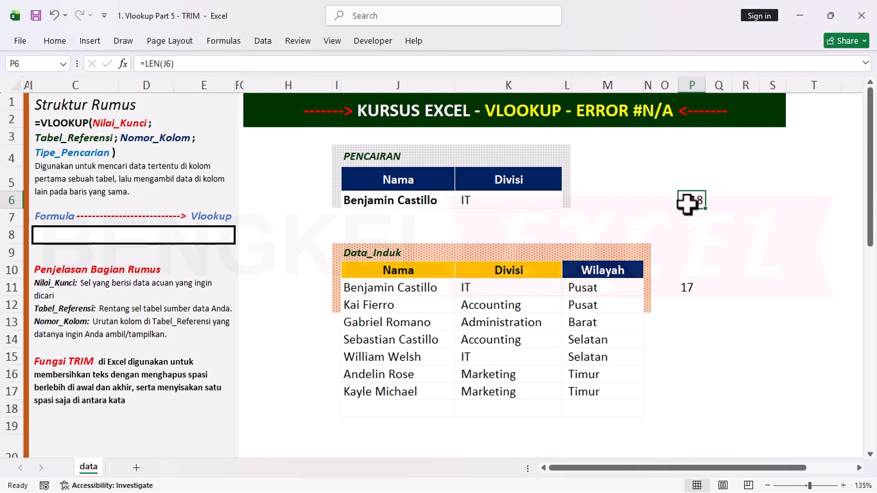
Step: Clear the helper cells P6:P15 and review K6's TRIM lookup formula
double_click(433, 200)
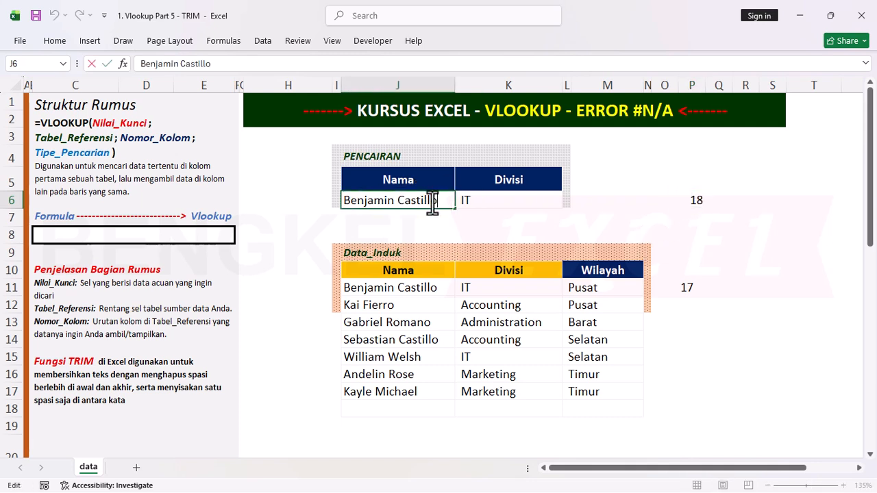
left_click_drag(696, 200, 693, 359)
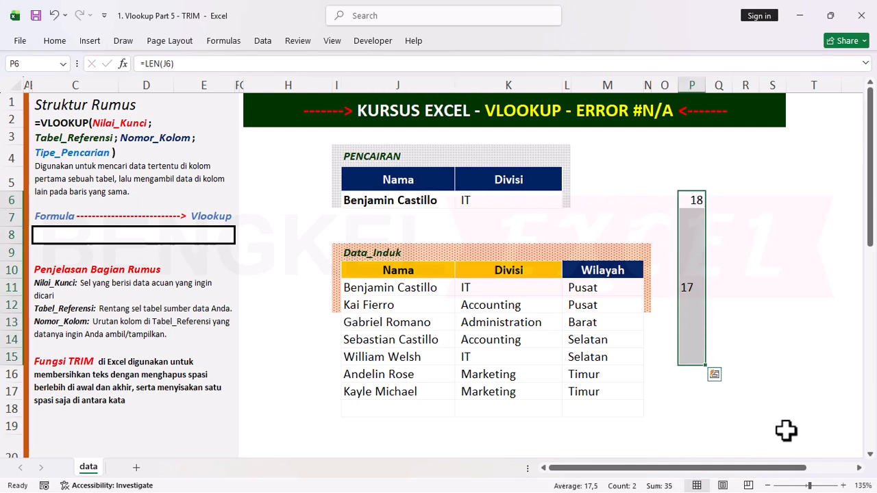
key("Delete")
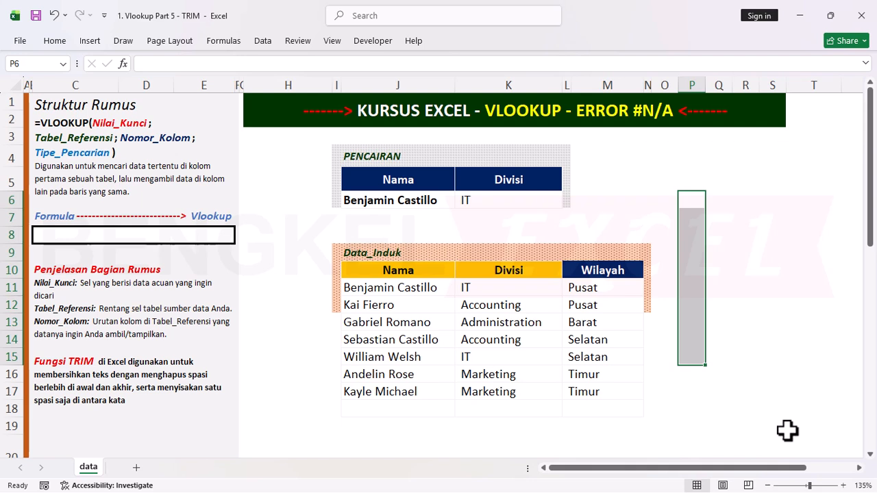
left_click(719, 197)
left_click(505, 198)
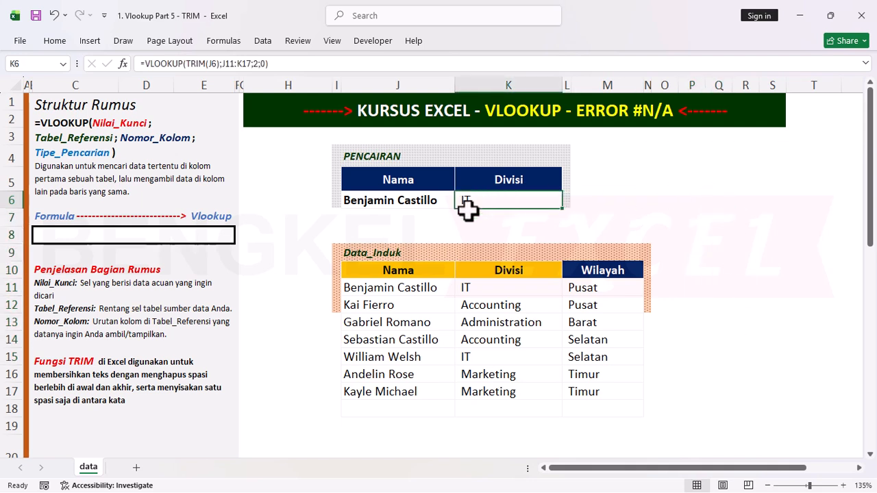
Step: Give J6 data validation allowing a List with source =$J$11:$J$19
key("Left")
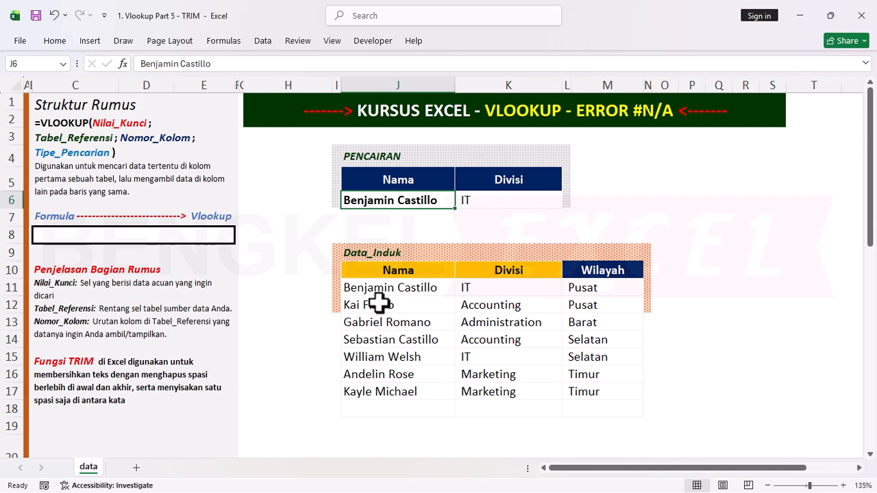
left_click(265, 43)
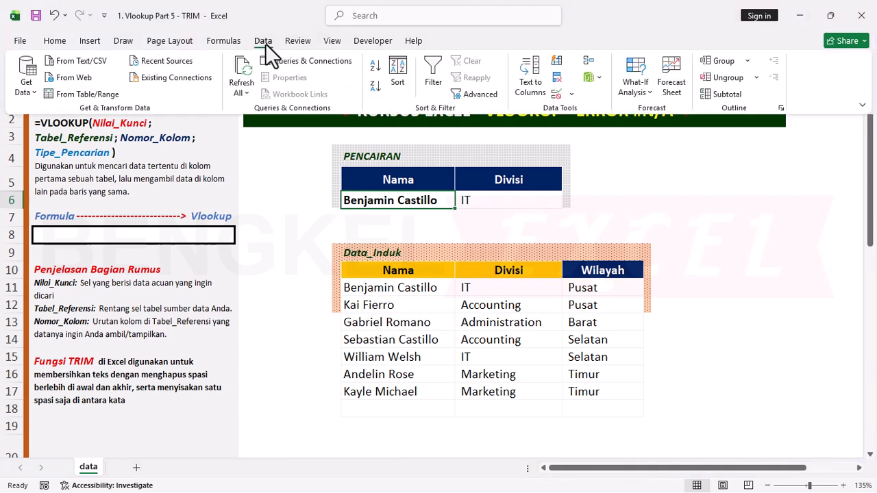
left_click(571, 94)
left_click(588, 106)
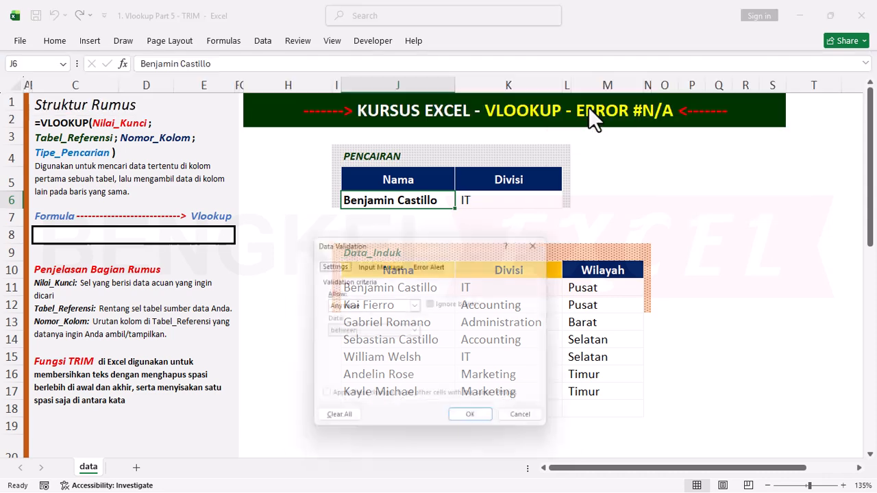
left_click_drag(424, 236, 716, 137)
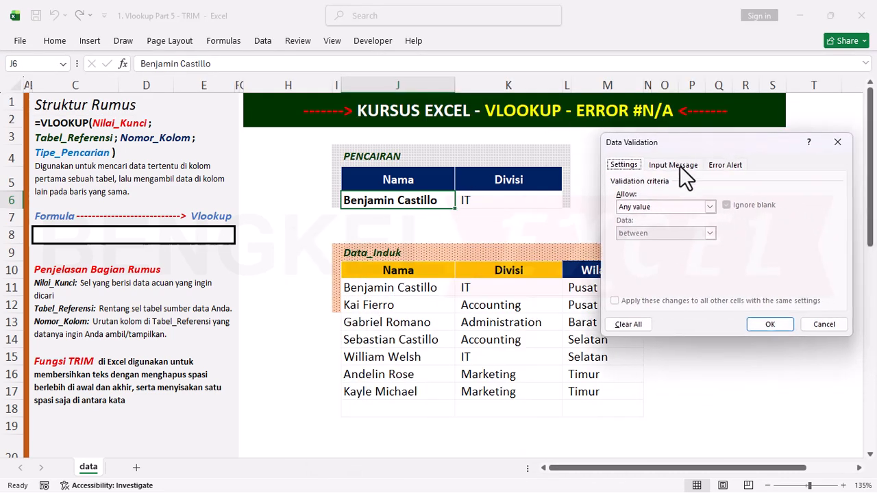
left_click(642, 205)
left_click(629, 243)
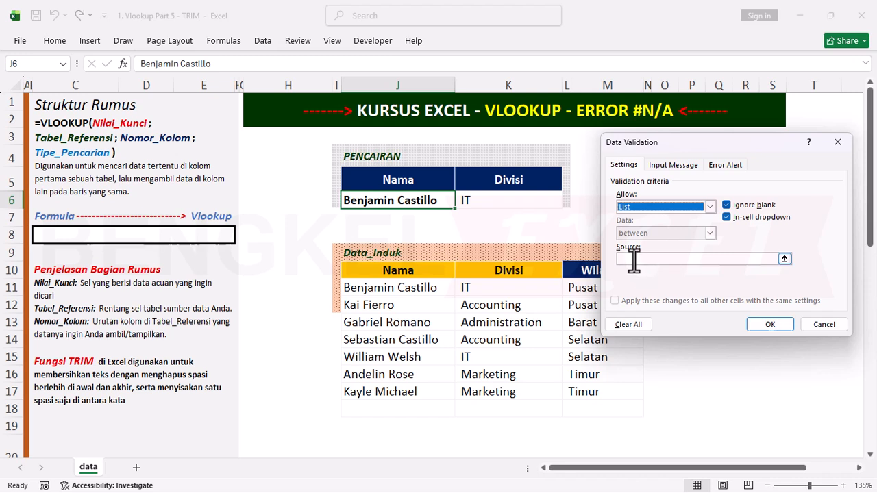
left_click(631, 259)
left_click_drag(392, 288, 399, 416)
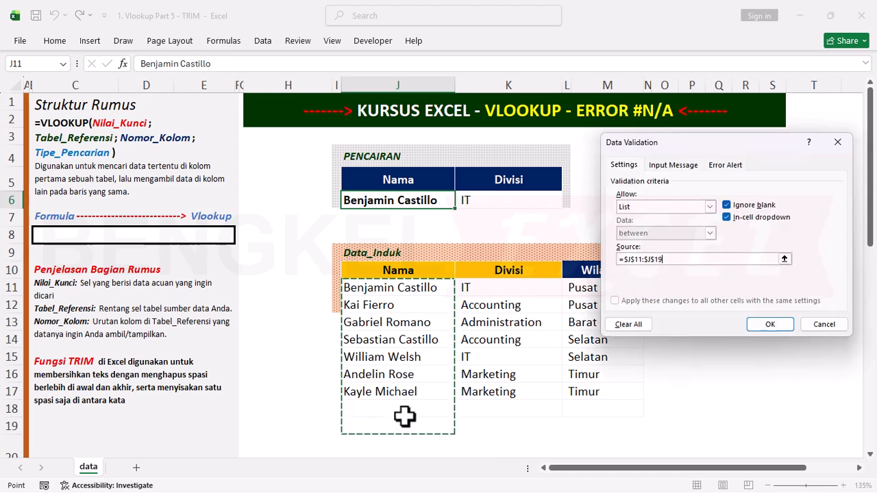
Step: Apply the list validation and pick names from J6's dropdown, making K6 show Accounting
left_click(780, 323)
left_click(461, 200)
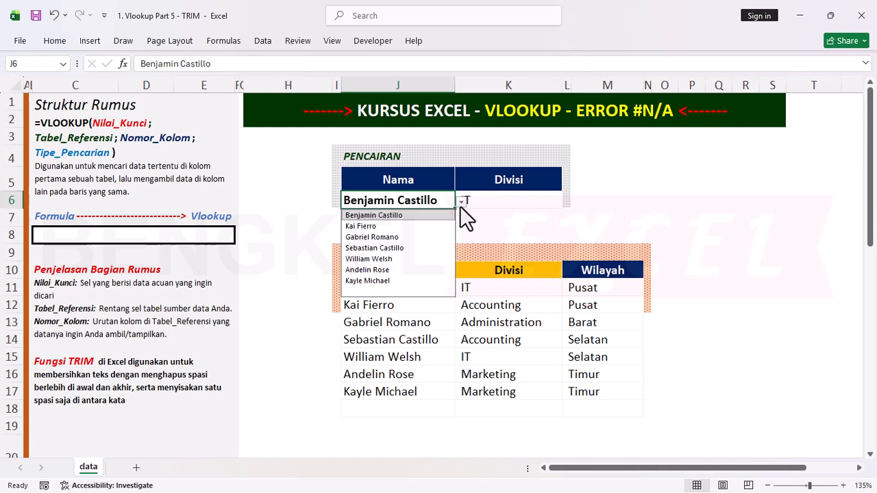
left_click(404, 217)
left_click(461, 200)
left_click(382, 227)
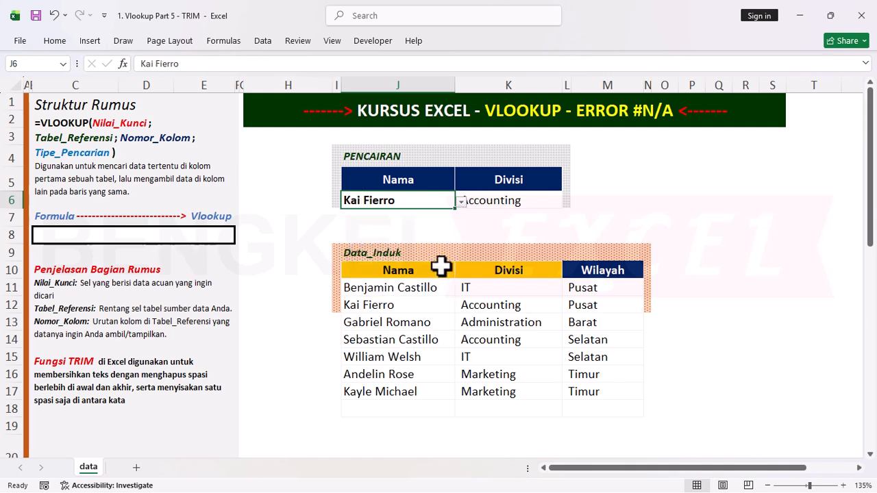
Step: Overwrite the name in J6 by typing a different name directly
double_click(404, 200)
left_click_drag(404, 200, 282, 178)
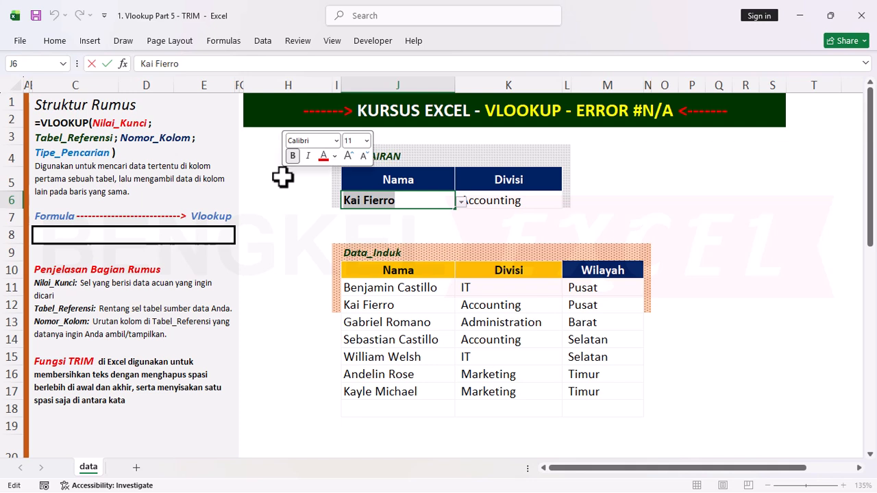
type("Gab")
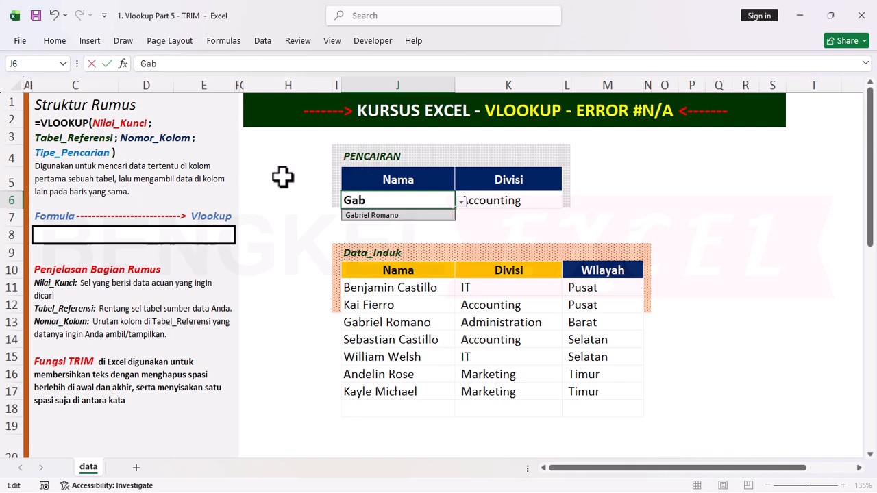
type("riel Romano")
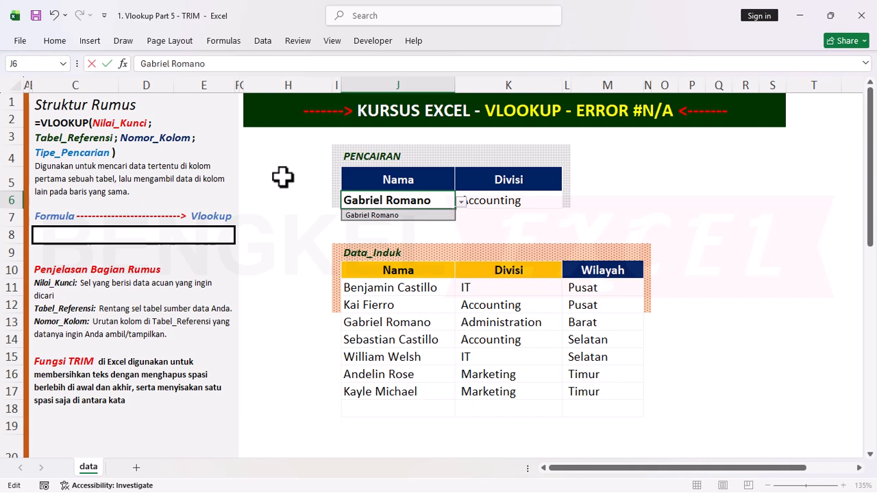
Step: Commit the typed name in J6, triggering the validation error, and move the warning aside
key("Return")
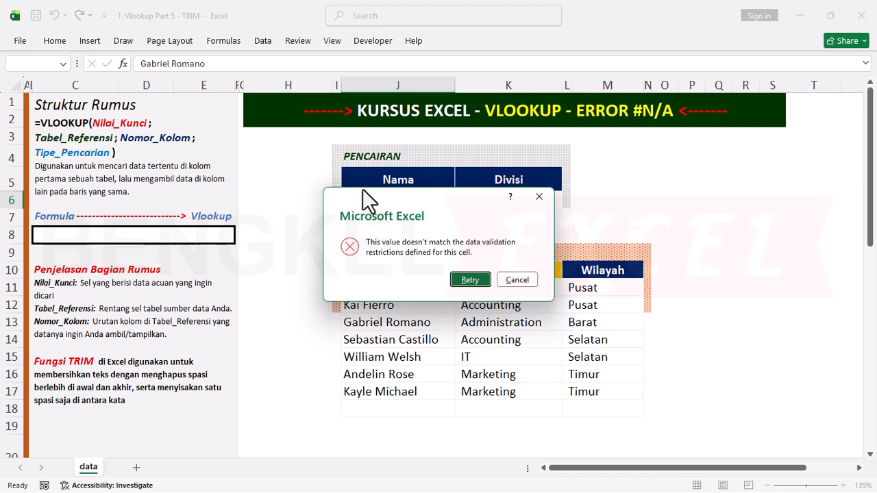
left_click_drag(362, 201, 648, 157)
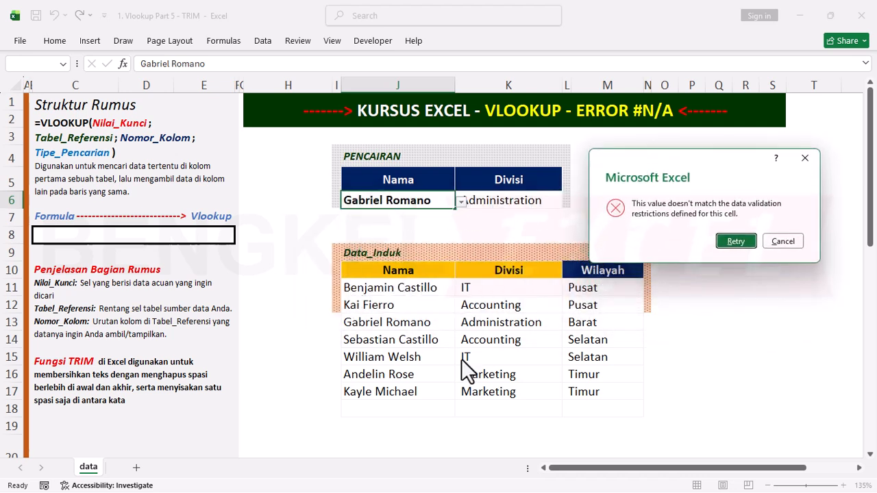